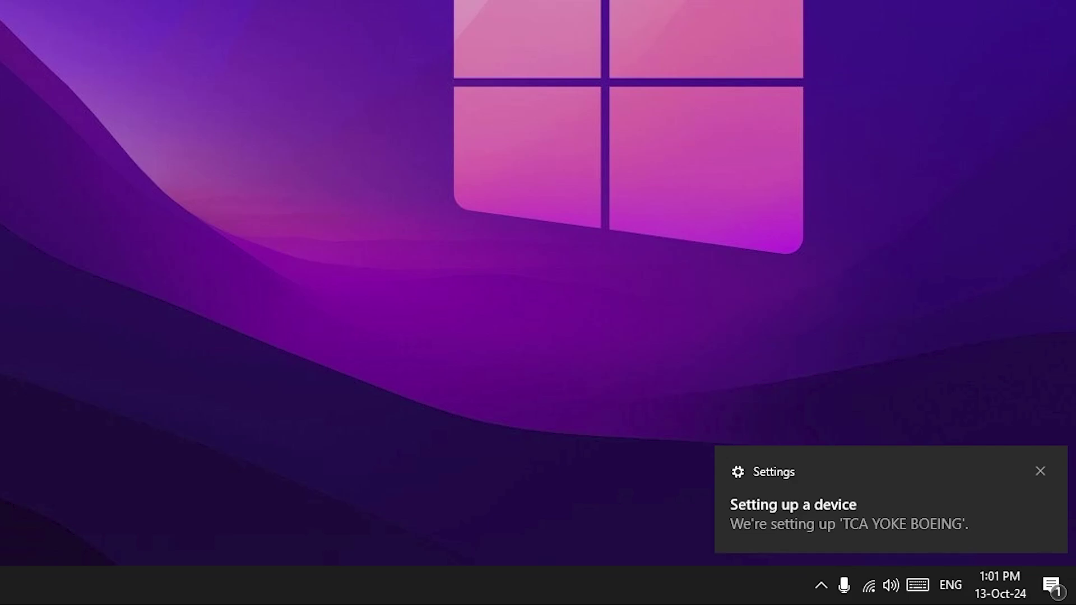
Find the TCA Yoke Boeing Edition support page and download driver package 2024_TFHT_1.exe.
left_click(1051, 585)
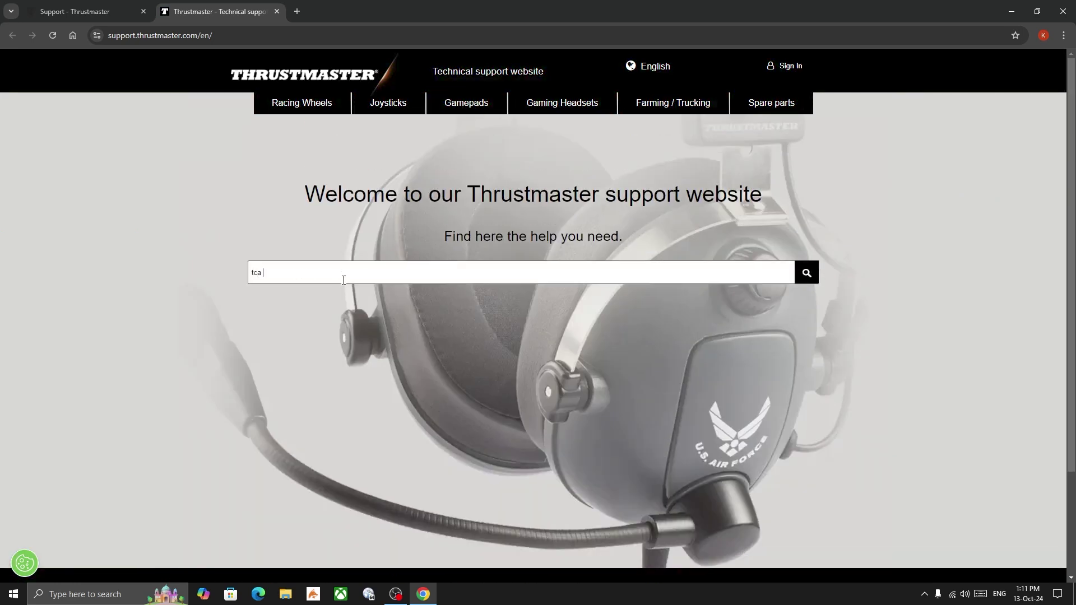
type("ke")
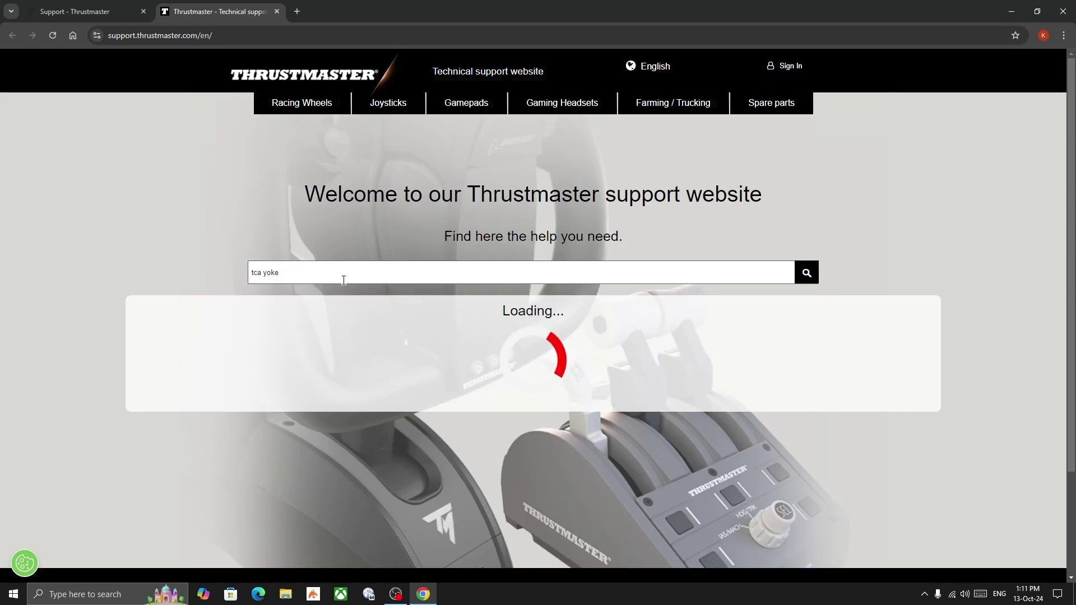
scroll(344, 278, "down", 2)
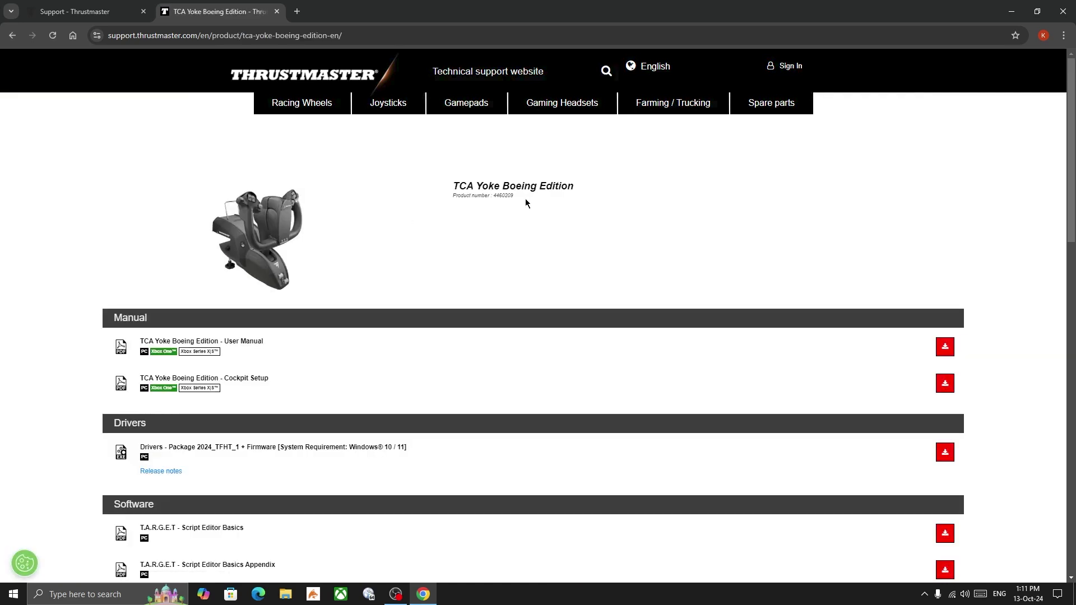
scroll(306, 268, "down", 2)
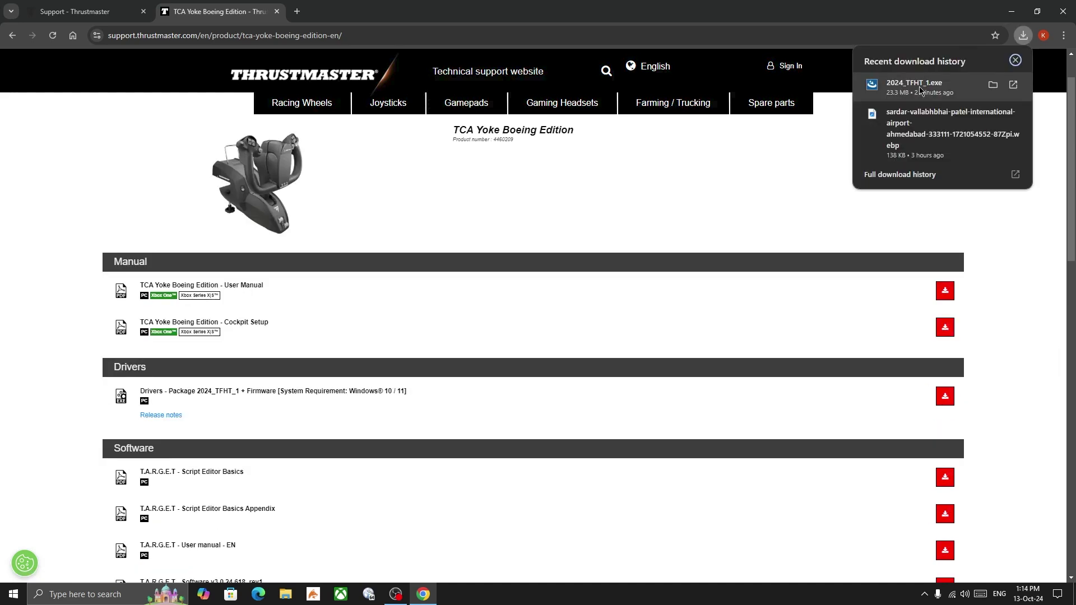
Launch the 2024_TFHT_1.exe installer and minimize the Chrome and OBS windows.
left_click(921, 89)
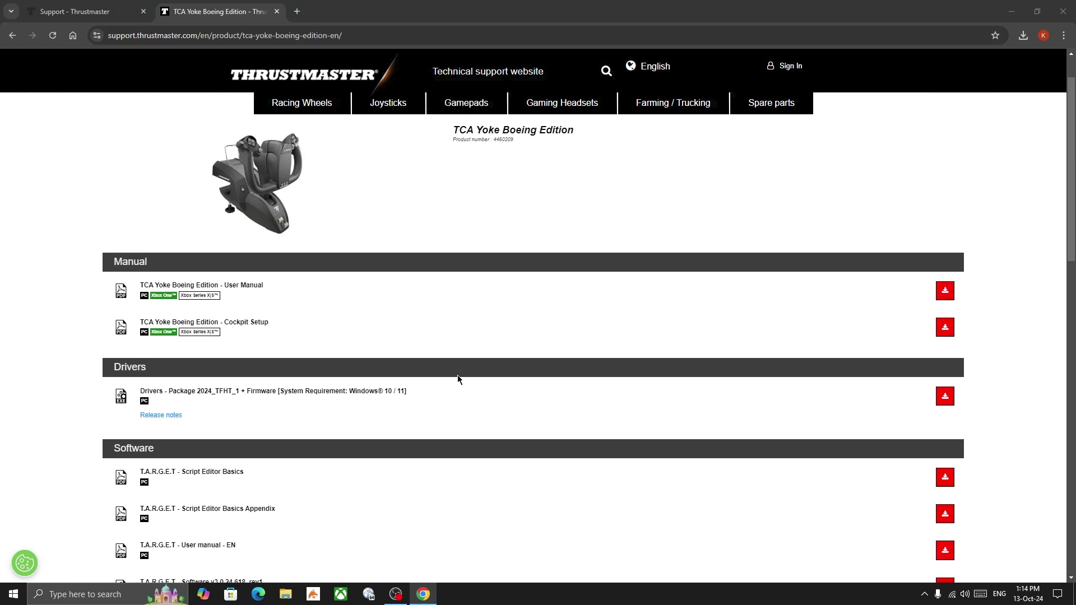
left_click(1023, 12)
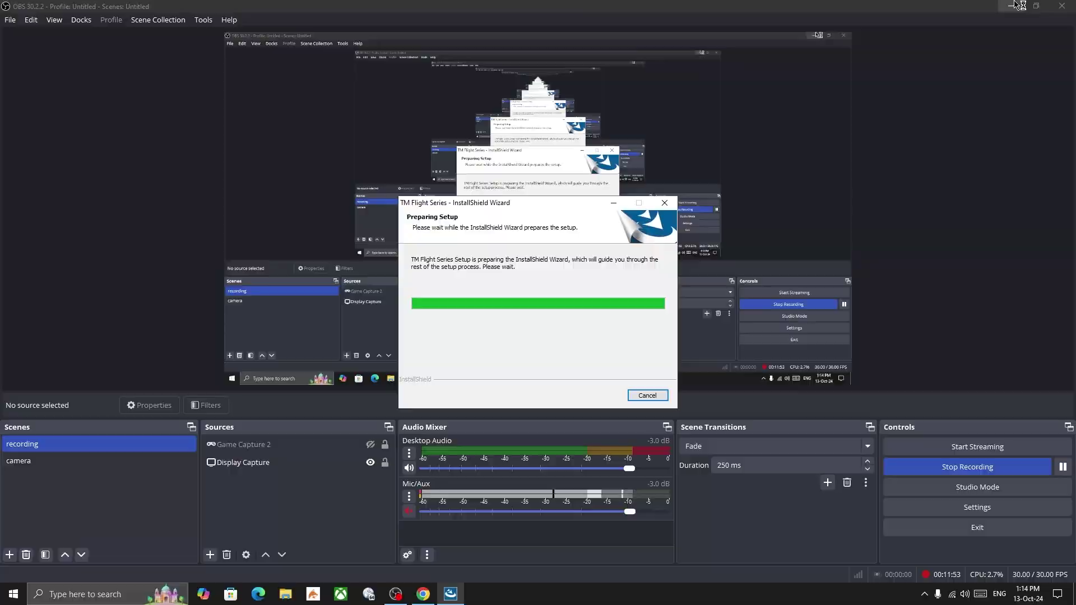
left_click(1012, 6)
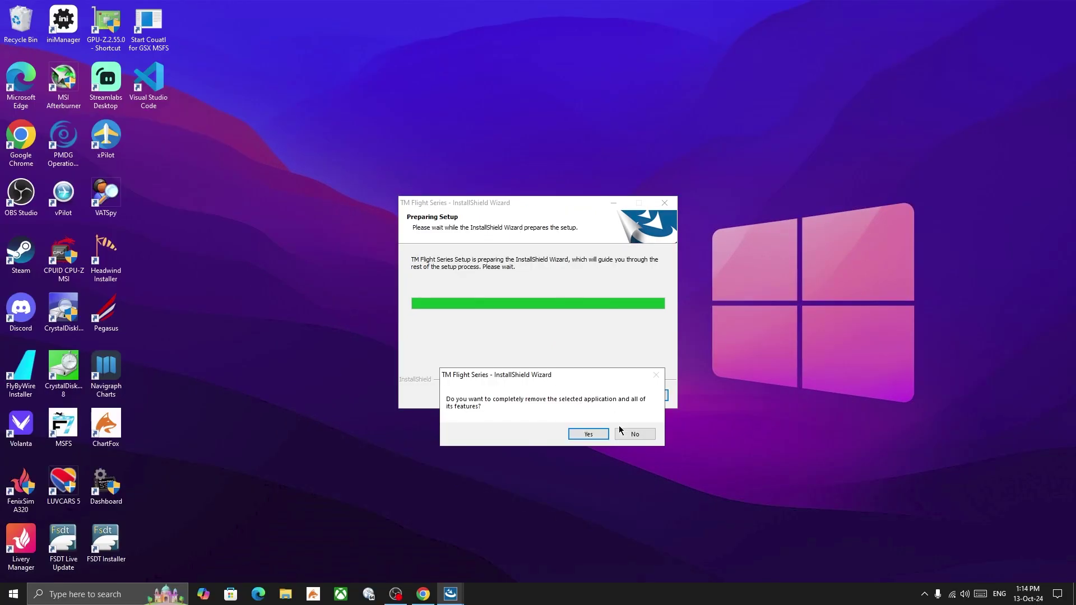
Decline removing the installed drivers and open Control Panel from the Thrustmaster TM Flight Series folder.
left_click(621, 432)
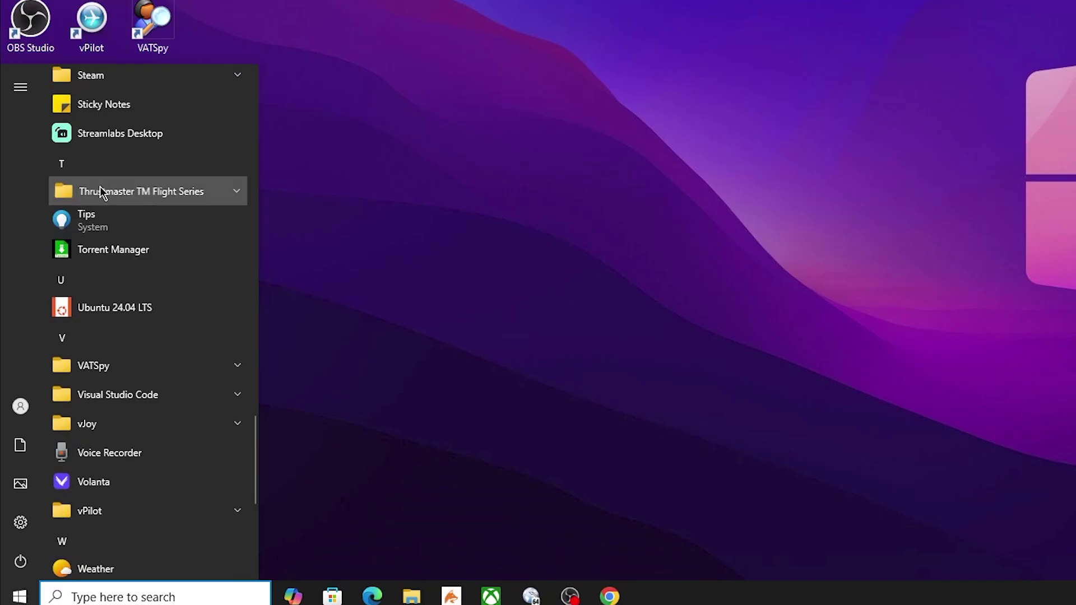
left_click(75, 313)
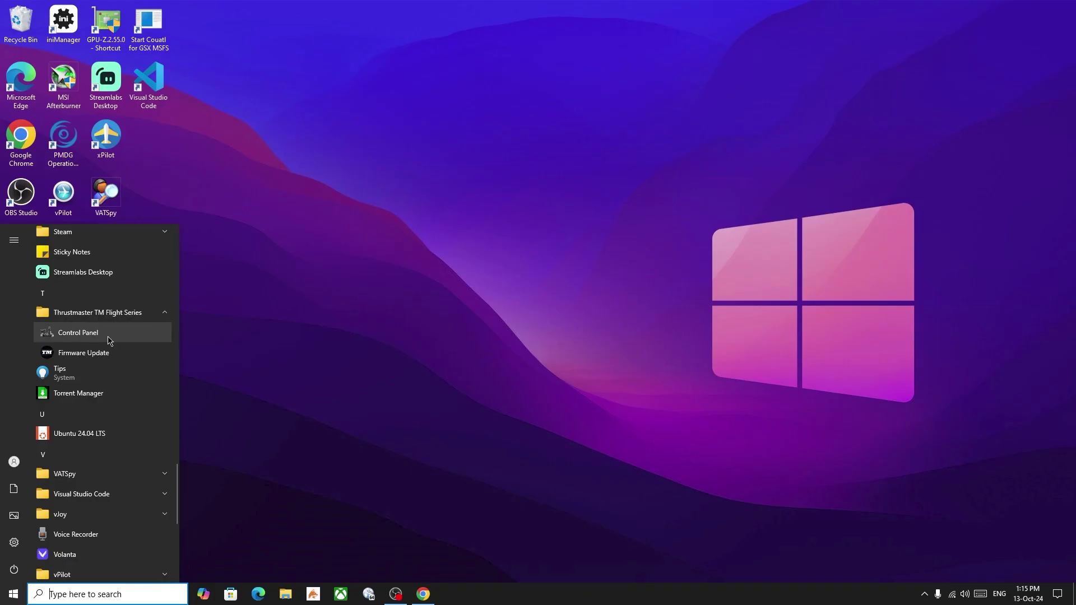
left_click(129, 222)
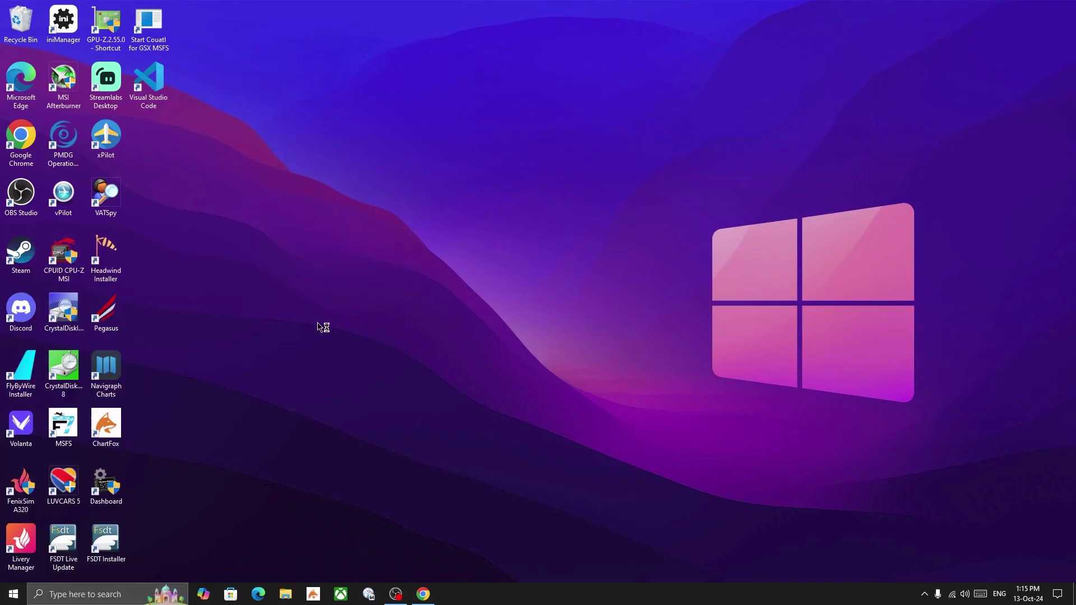
left_click_drag(170, 96, 382, 172)
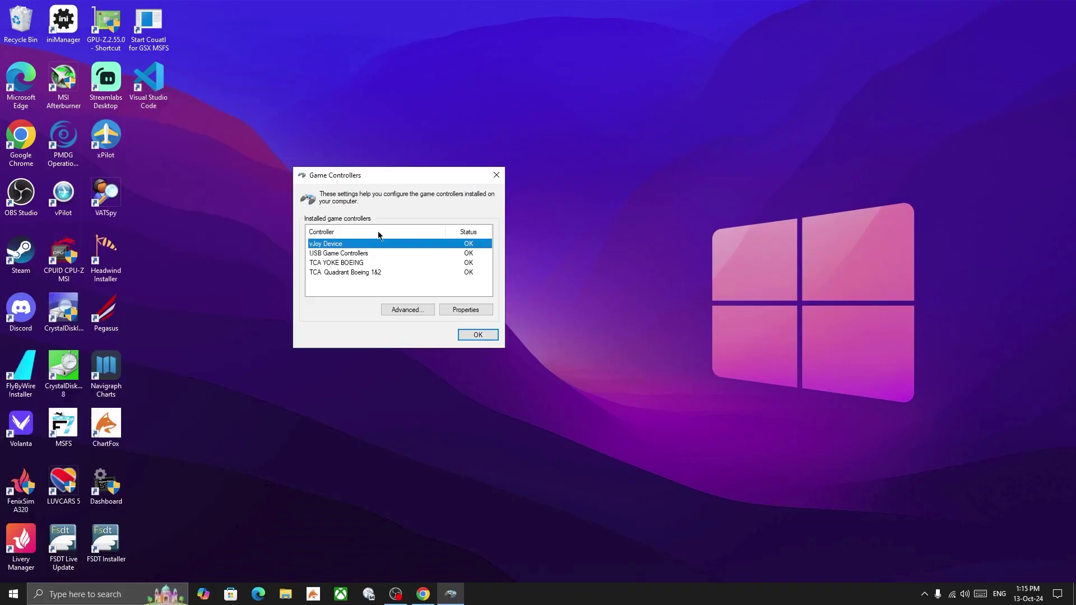
Check that TCA YOKE BOEING and TCA Quadrant Boeing 1&2 are listed, then open the yoke's Properties.
left_click(328, 254)
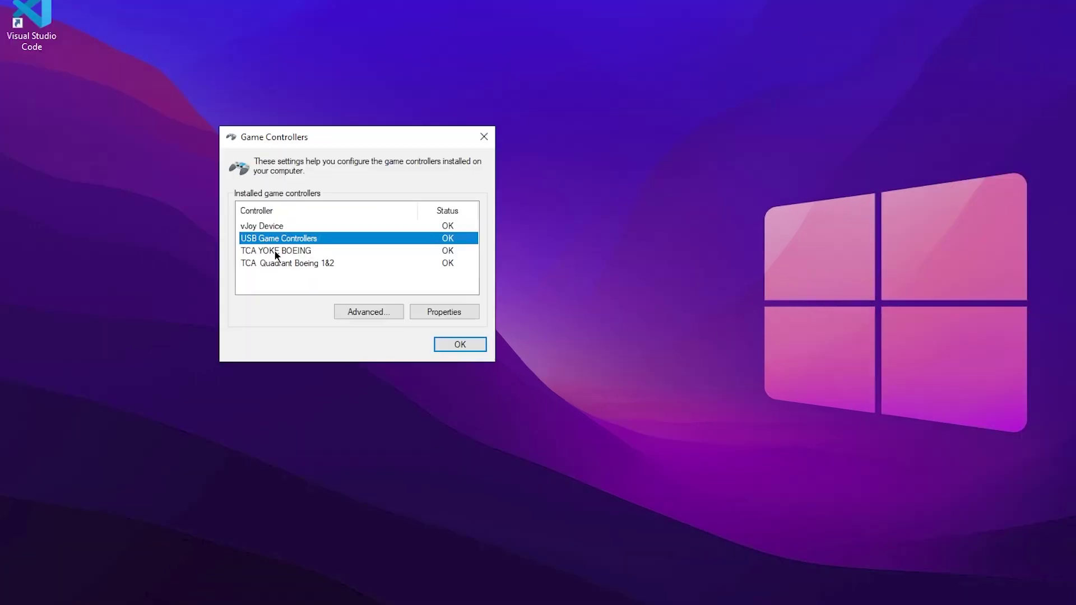
left_click(275, 251)
left_click(270, 264)
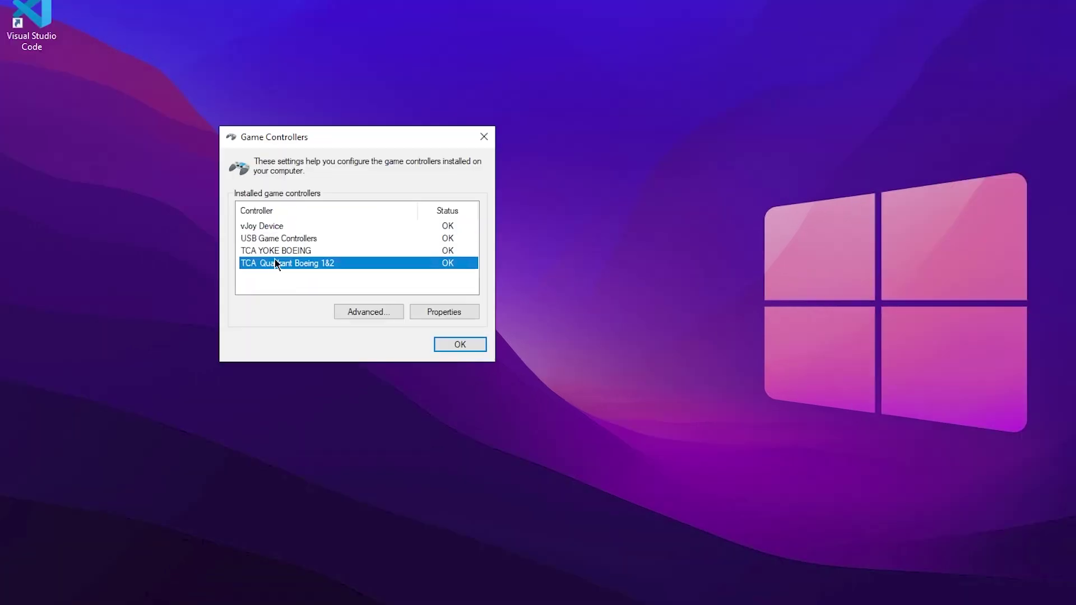
left_click(280, 252)
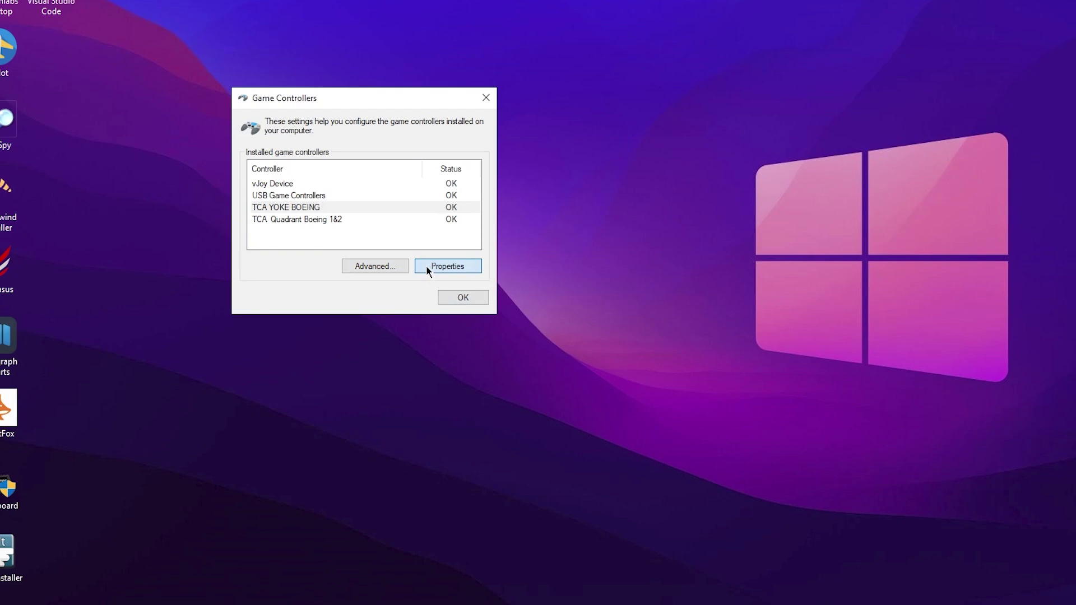
left_click(444, 311)
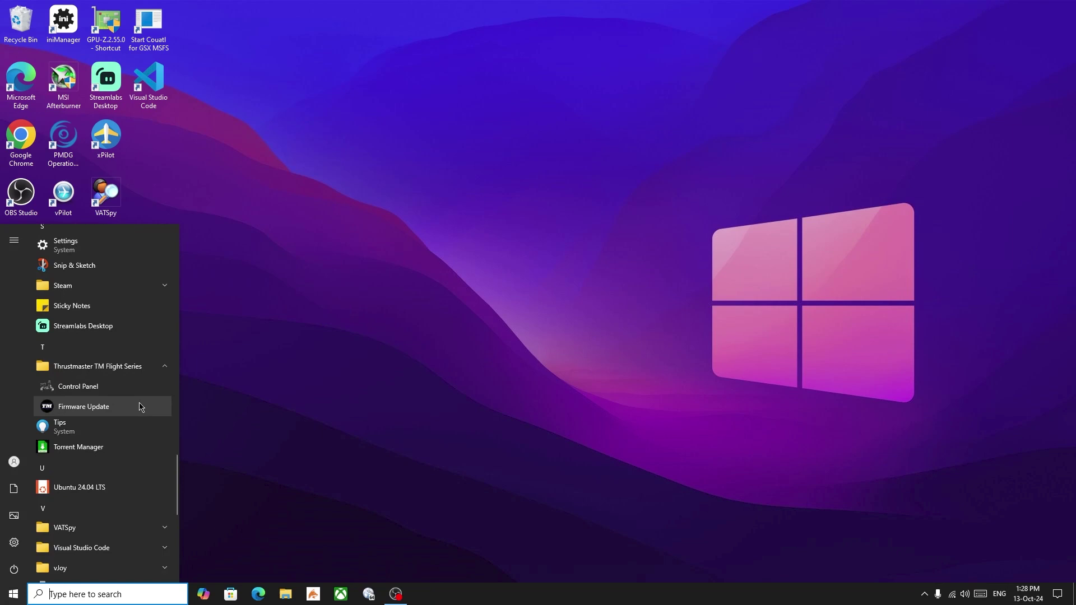
Flash the TCA Yoke Boeing with firmware 1.50 using Firmware Update and confirm success.
left_click(141, 407)
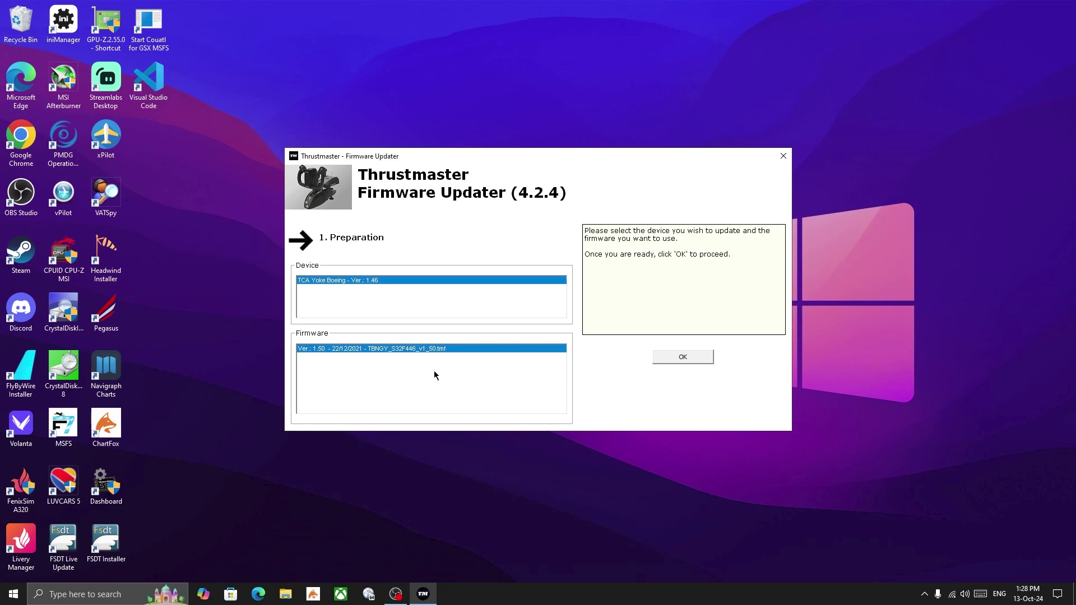
left_click(687, 361)
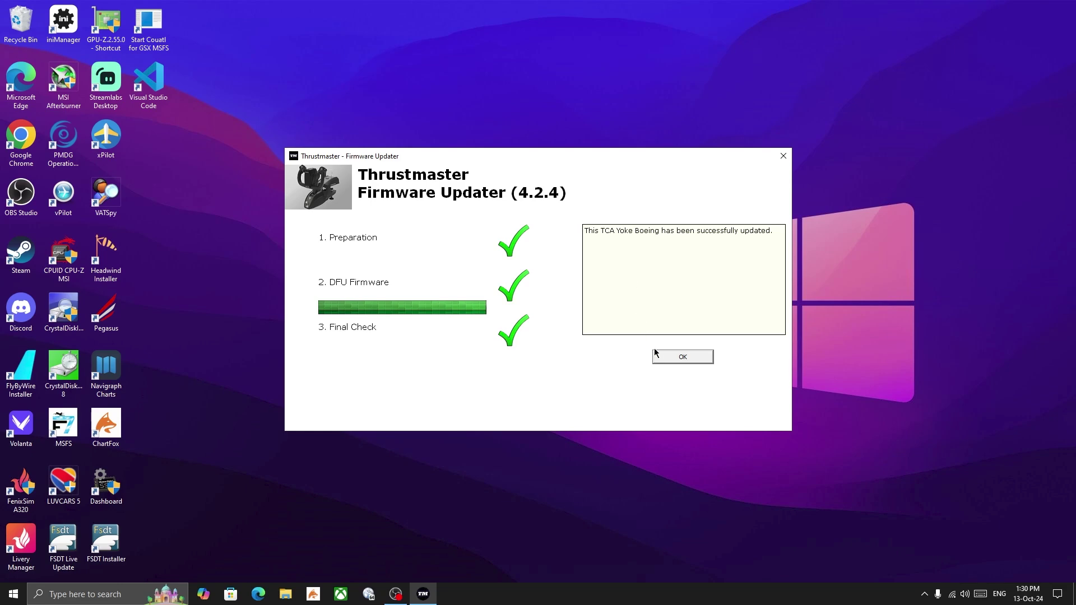
left_click(666, 358)
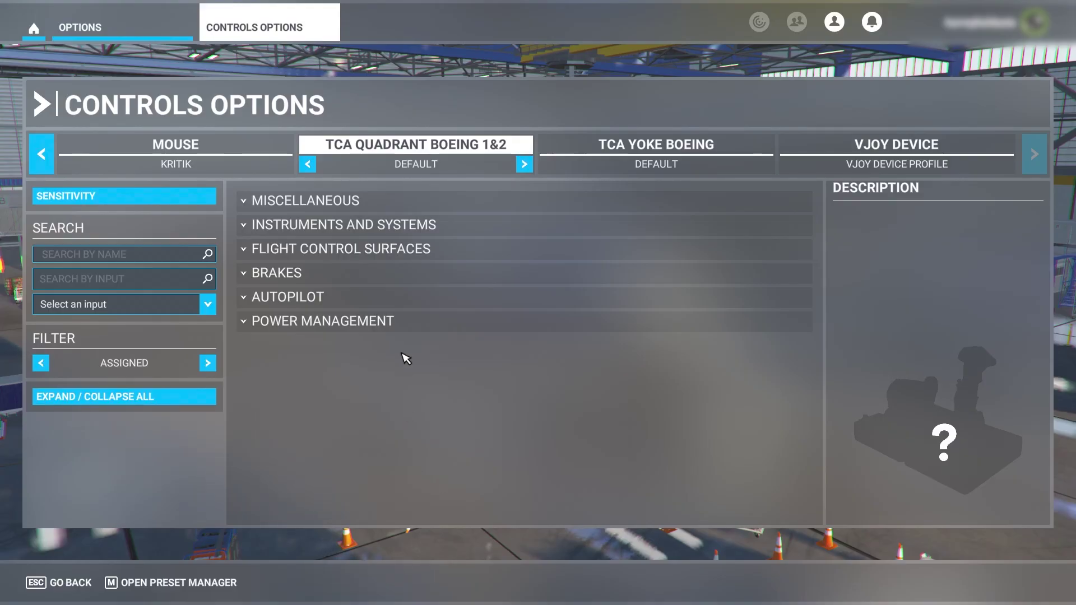
Display the TCA YOKE BOEING bindings and review its axis sensitivity curves before closing them.
left_click(644, 149)
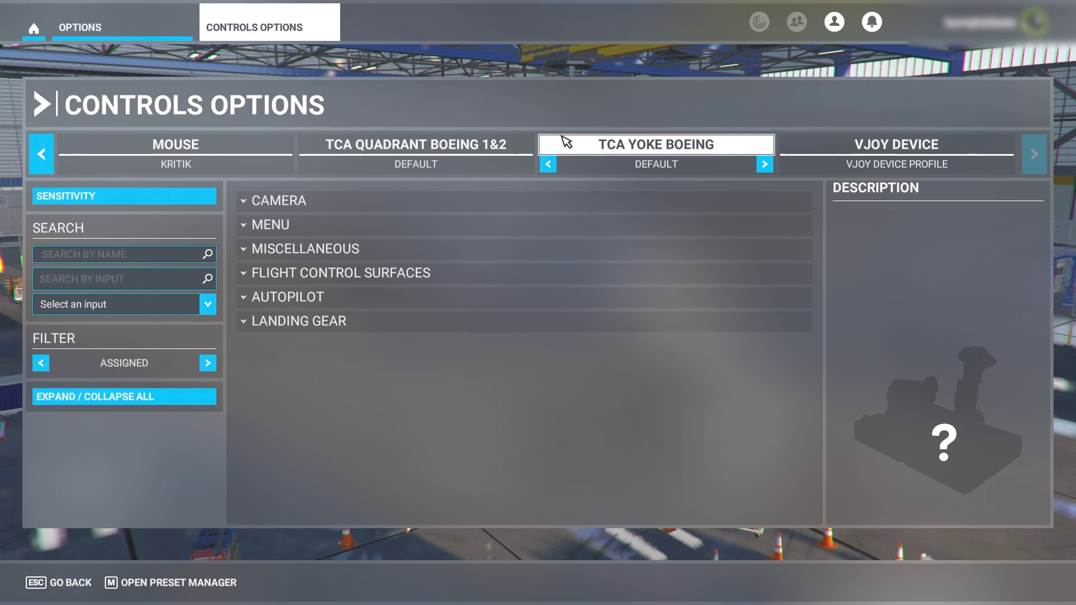
left_click(161, 201)
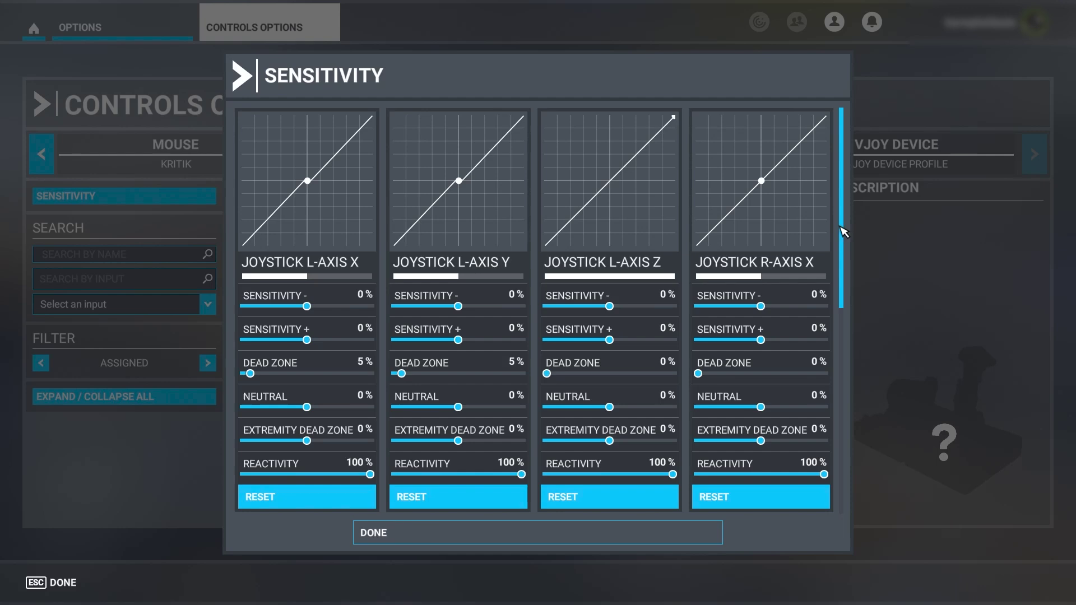
scroll(843, 247, "down", 3)
left_click_drag(843, 251, 817, 437)
key("Escape")
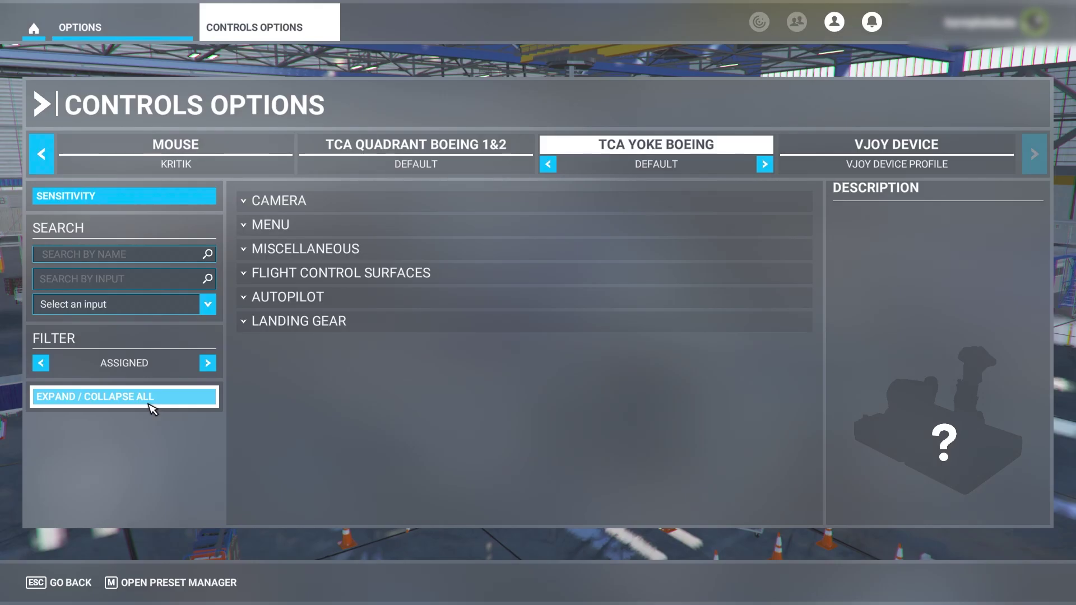
Expand all TCA Yoke Boeing categories and review the Camera, Flight Control Surfaces and trim bindings.
left_click(151, 407)
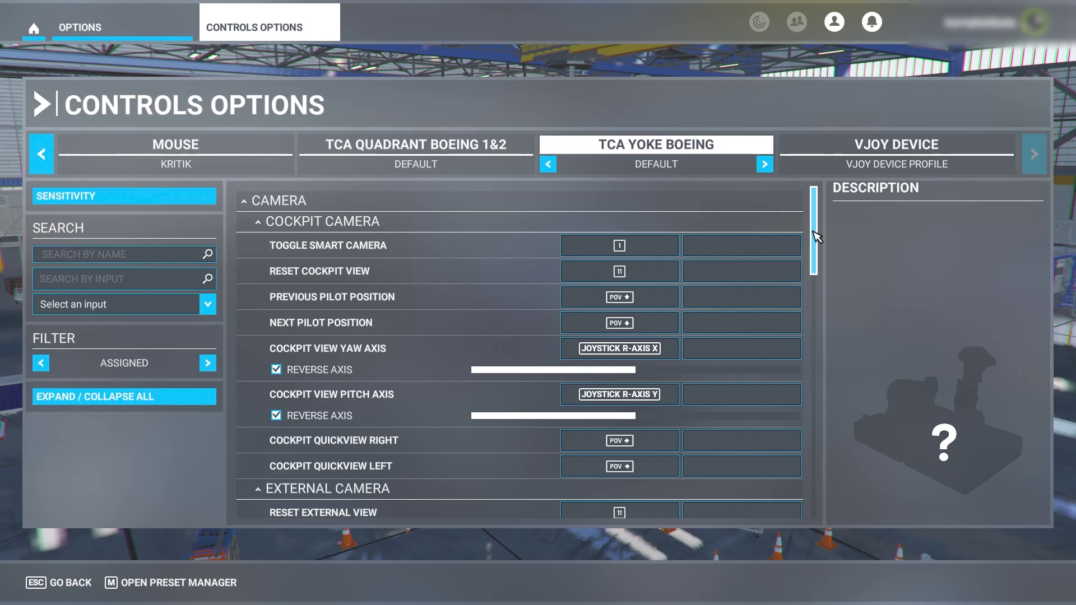
scroll(816, 237, "down", 3)
scroll(815, 237, "down", 8)
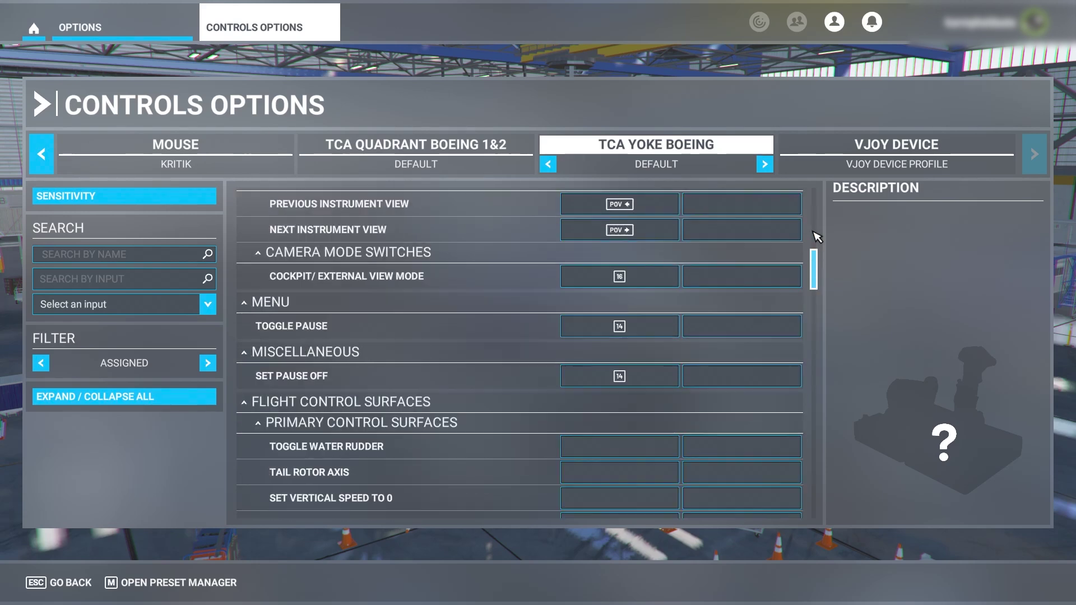
scroll(816, 237, "down", 6)
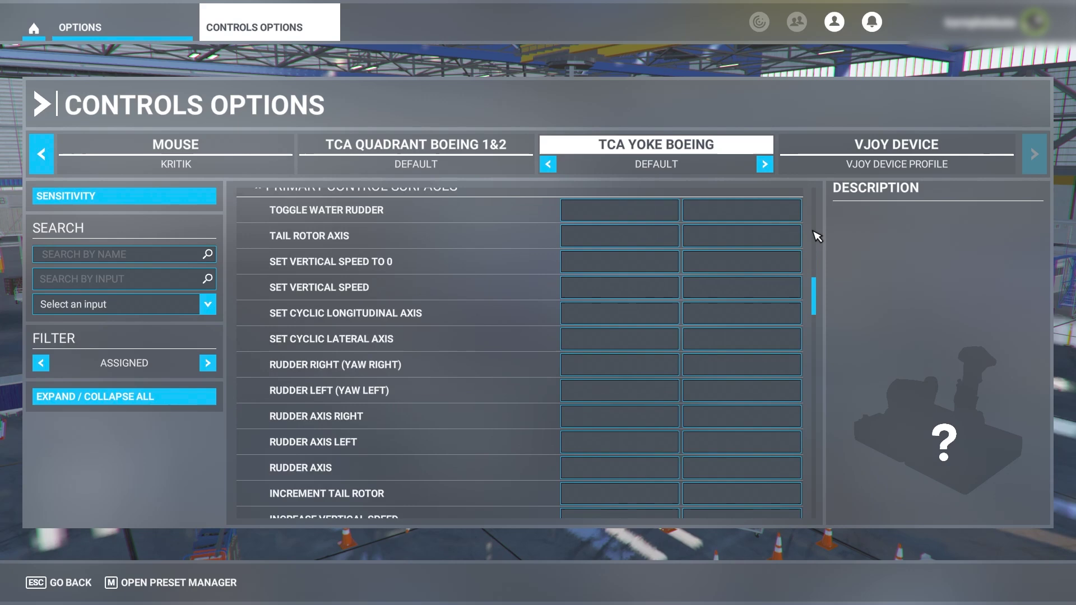
scroll(817, 236, "down", 3)
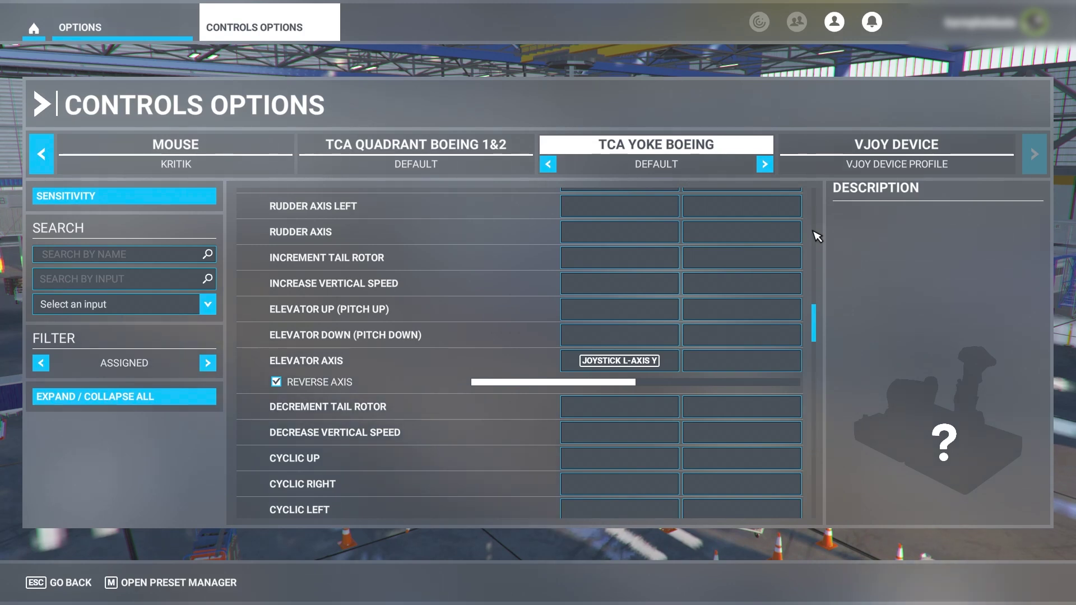
scroll(816, 236, "down", 3)
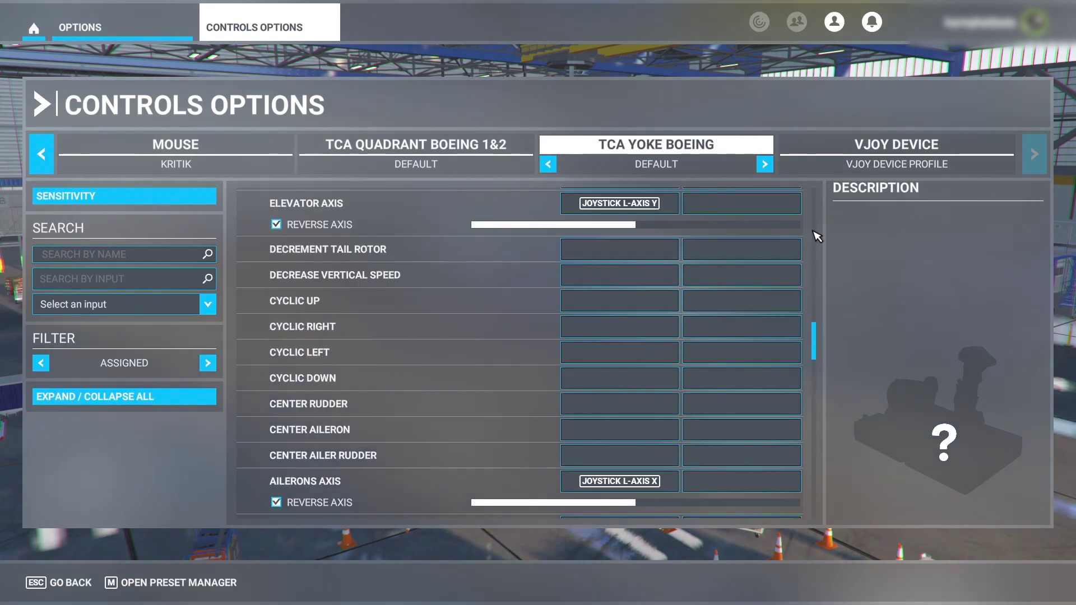
scroll(817, 236, "down", 7)
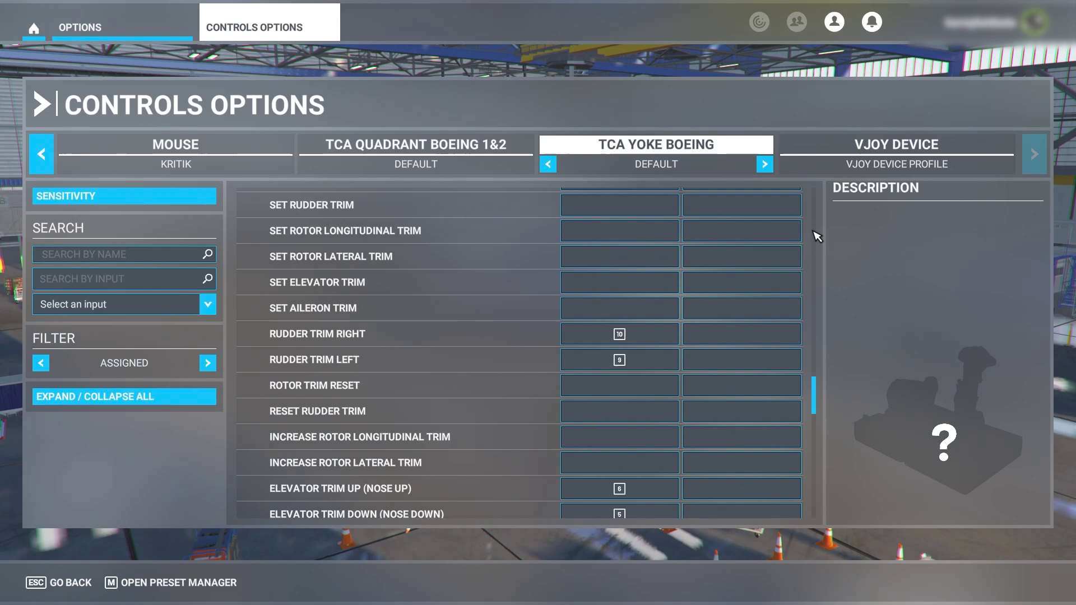
scroll(817, 236, "down", 2)
scroll(817, 237, "down", 3)
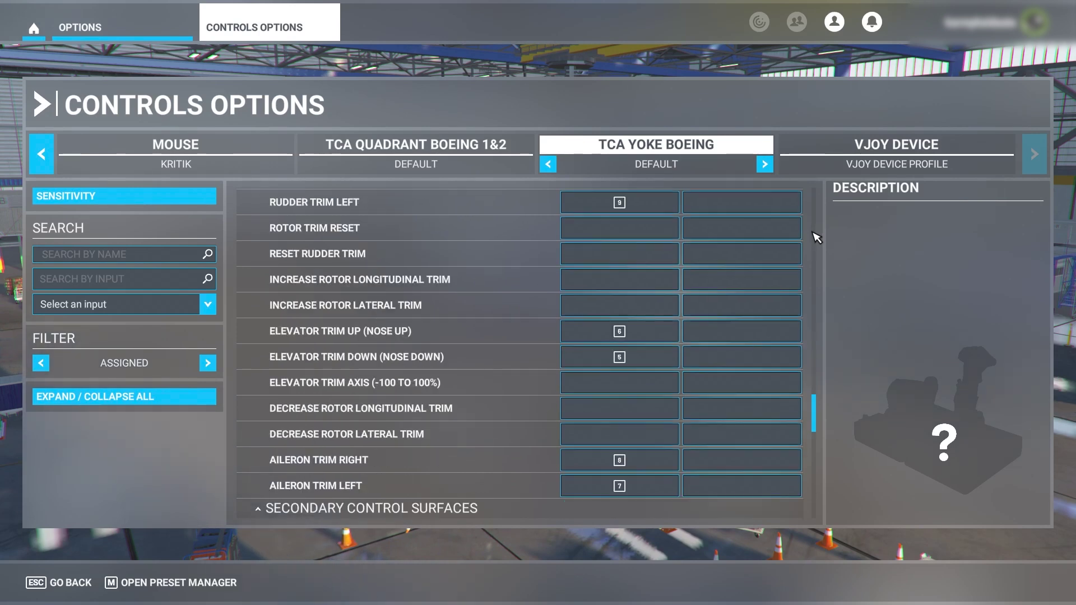
scroll(817, 237, "down", 7)
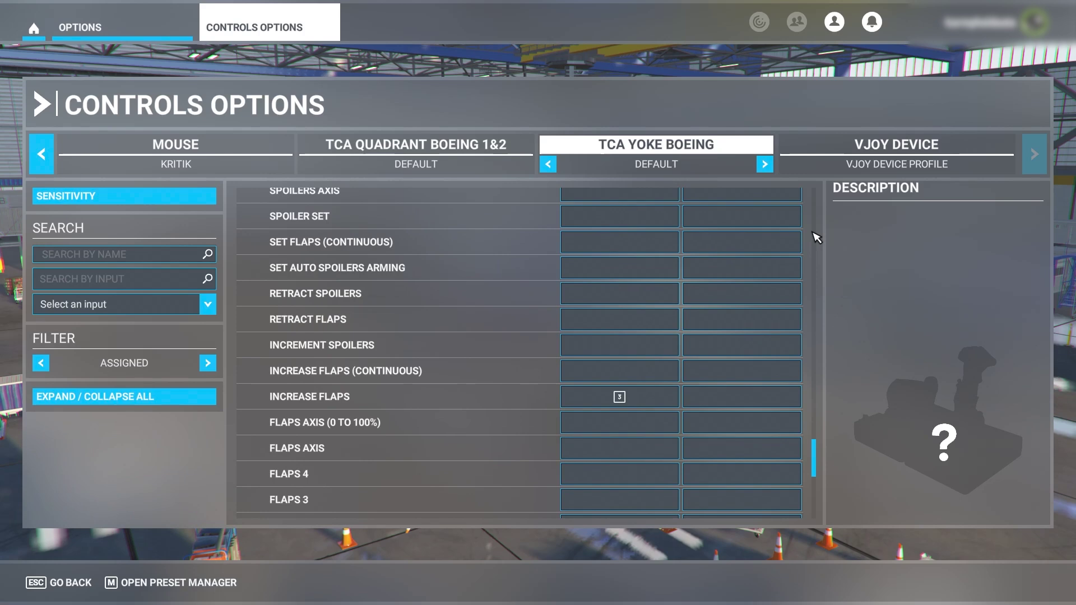
scroll(817, 237, "down", 3)
scroll(816, 238, "down", 4)
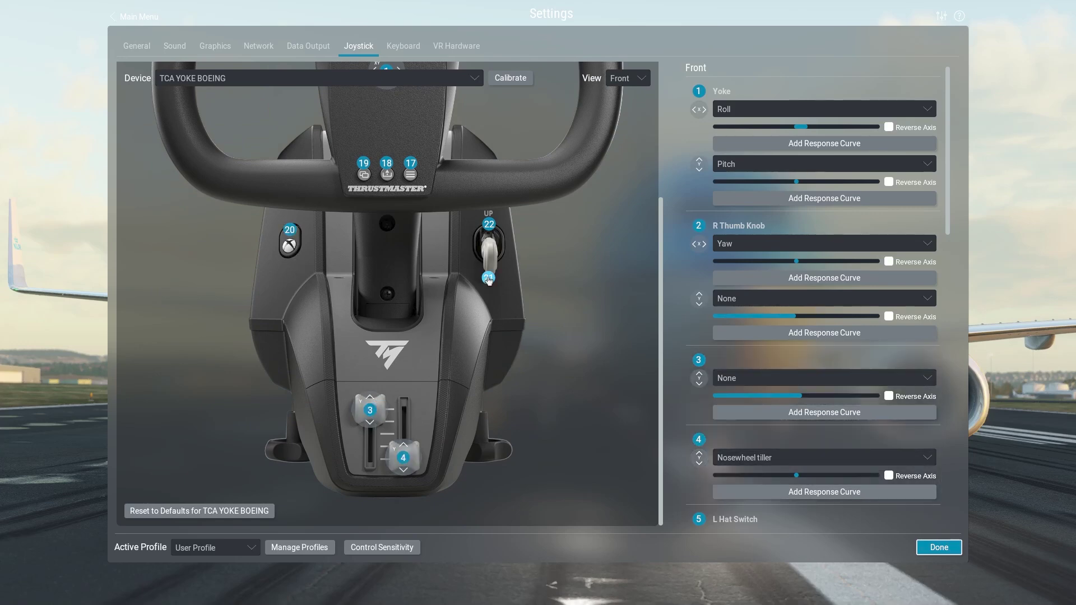
In X-Plane 12 Joystick settings, keep TCA YOKE BOEING selected and show its Front view assignments.
scroll(486, 281, "up", 5)
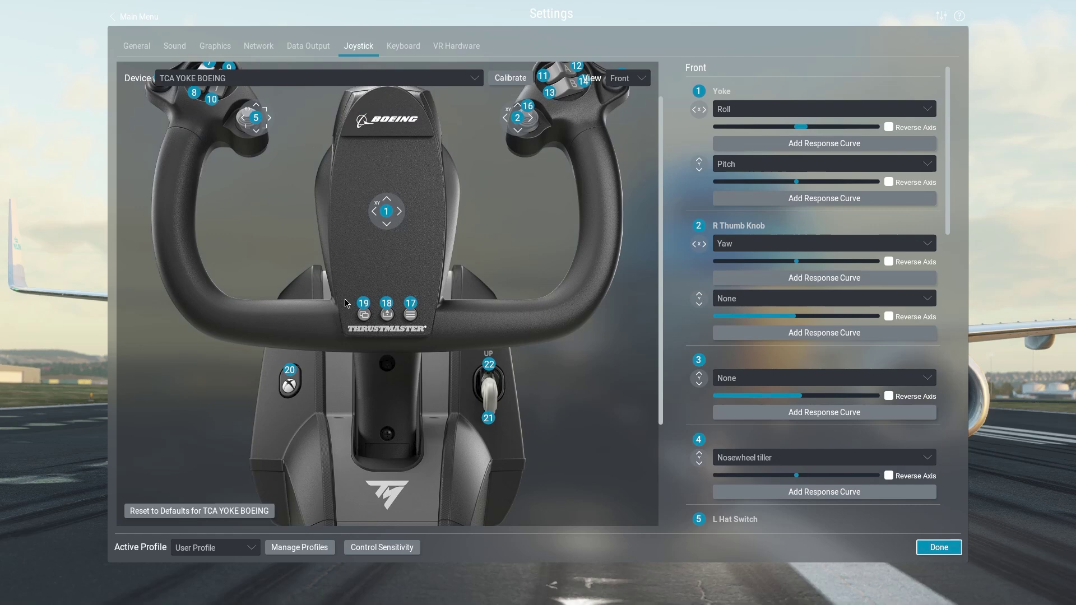
scroll(364, 297, "up", 1)
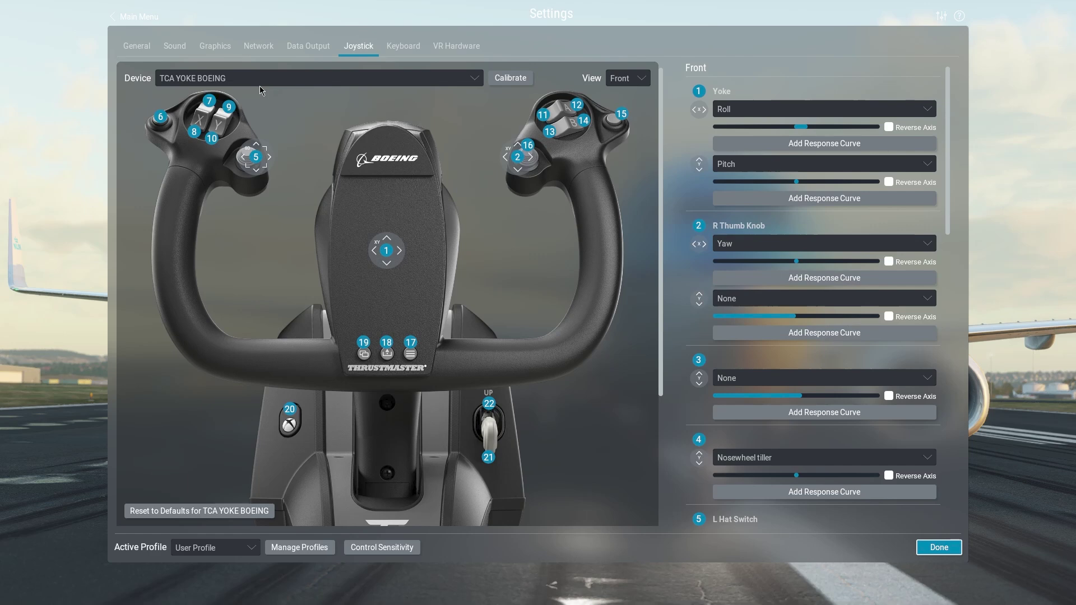
scroll(606, 184, "down", 4)
scroll(626, 101, "up", 2)
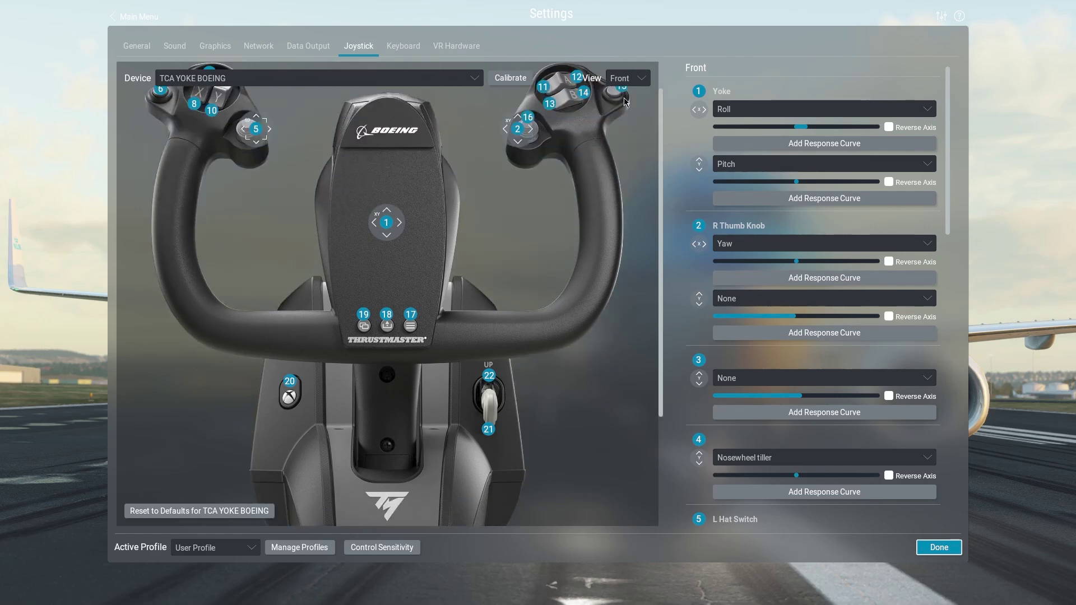
left_click(642, 79)
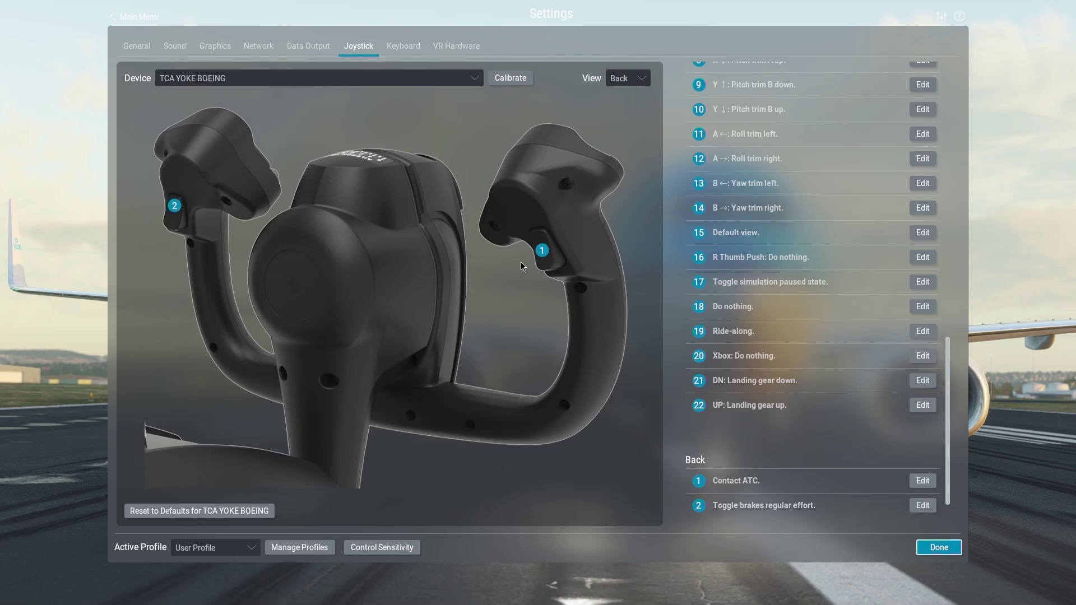
left_click(345, 81)
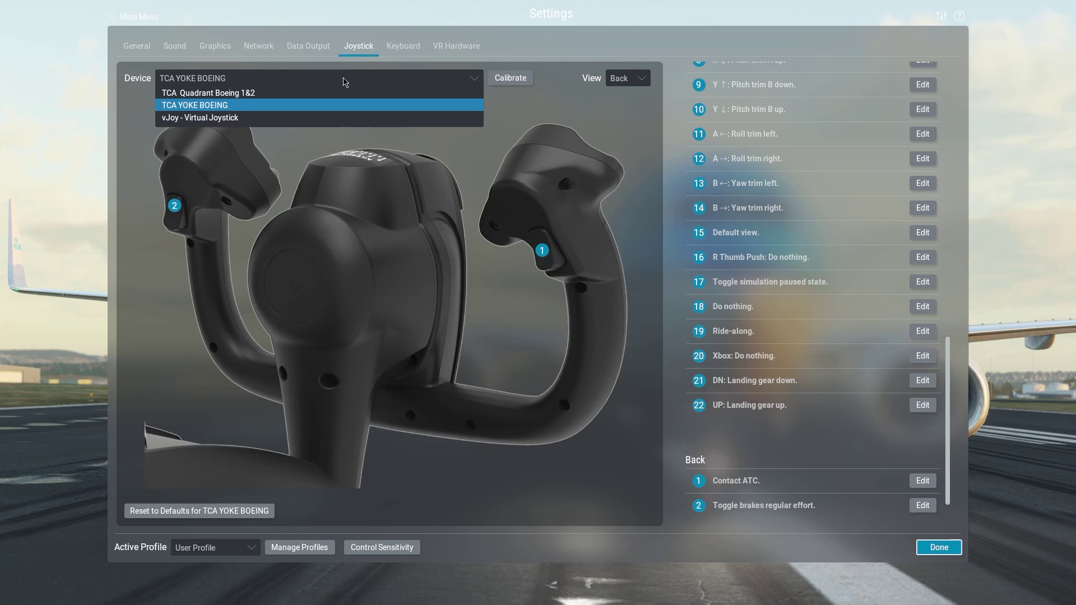
left_click(630, 82)
left_click(633, 82)
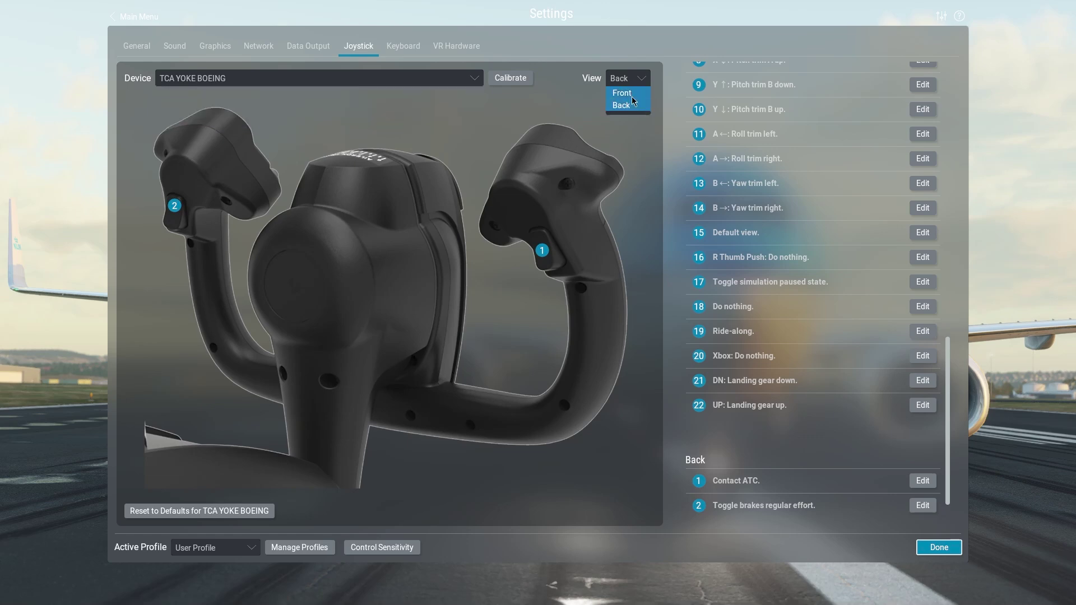
left_click(631, 94)
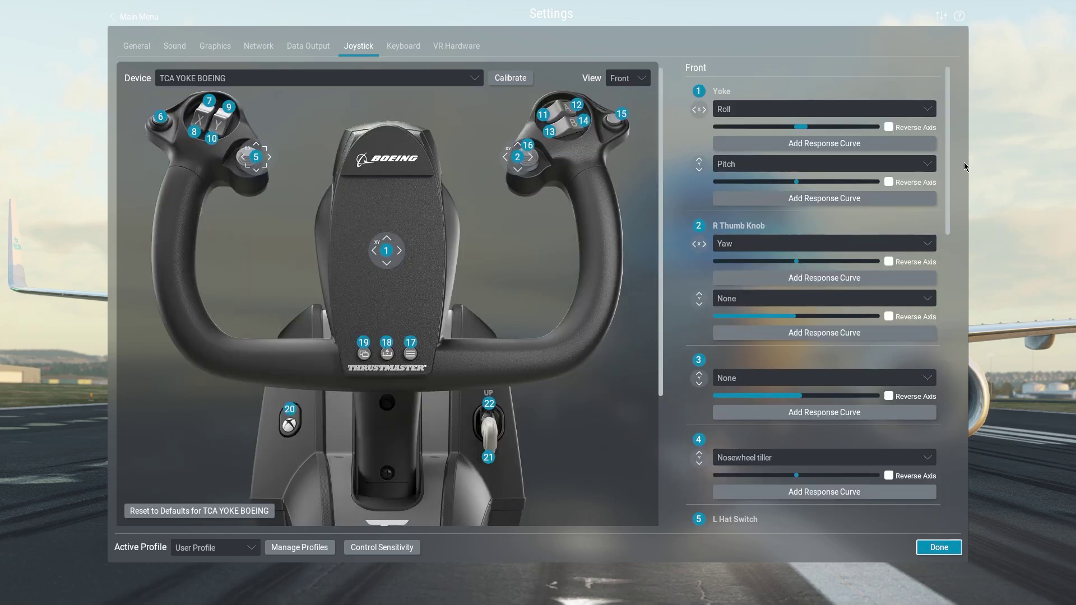
scroll(947, 181, "down", 1)
left_click_drag(948, 185, 994, 177)
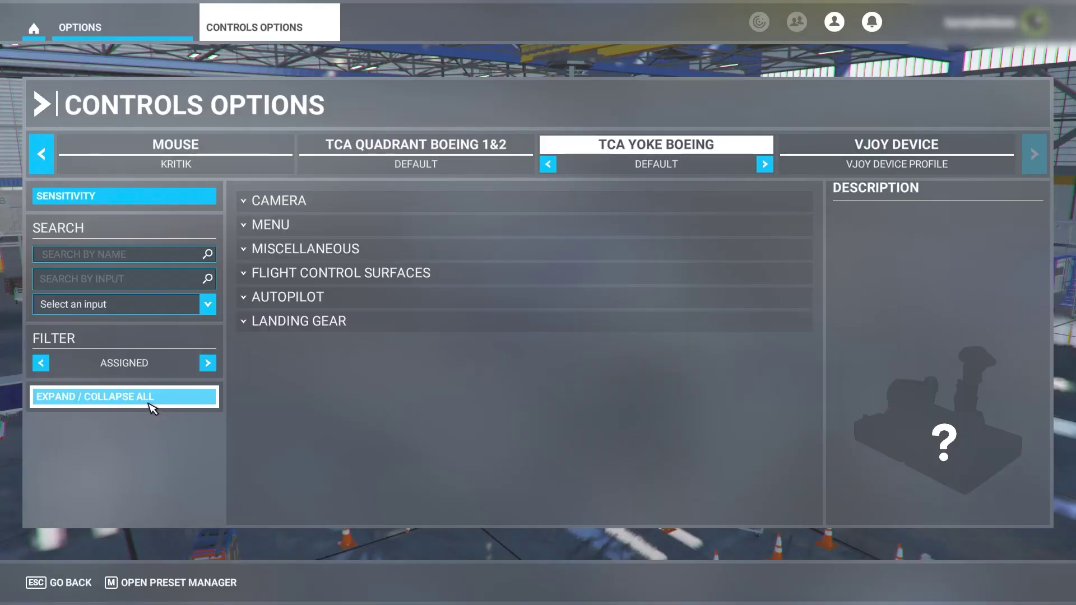
Expand every TCA Yoke Boeing binding category again to reveal camera bindings like Toggle Smart Camera.
left_click(149, 406)
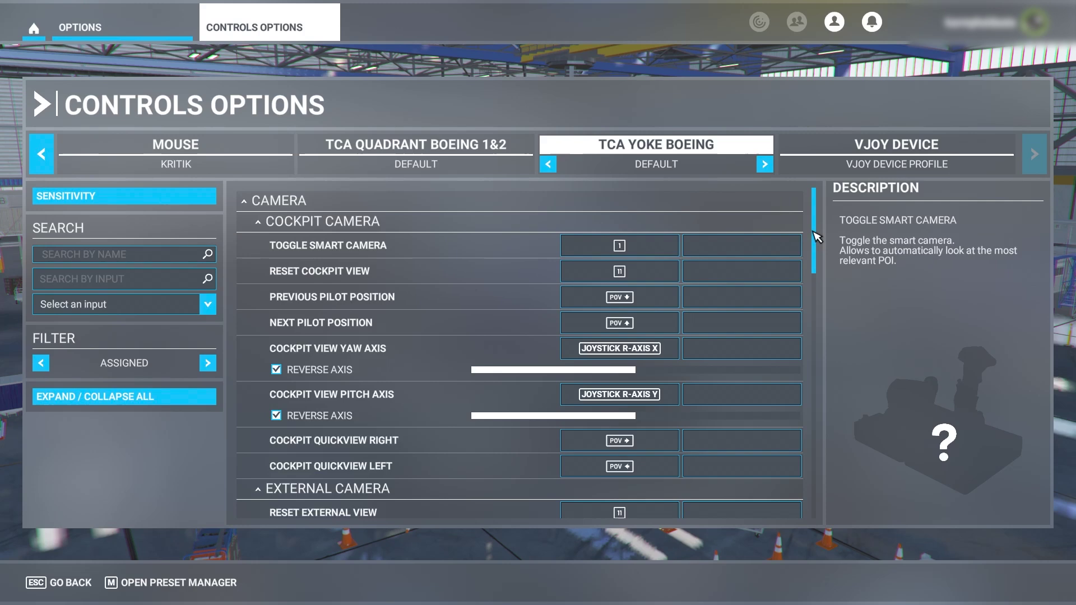